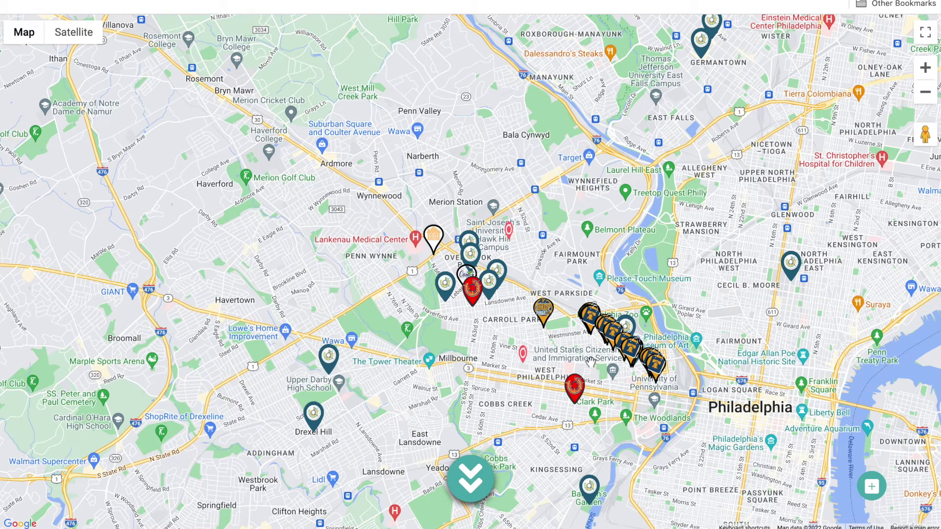
Step: Go to Teams and show the #6100.1 Purpose channel details (Public, created 3/9/2021)
click(469, 478)
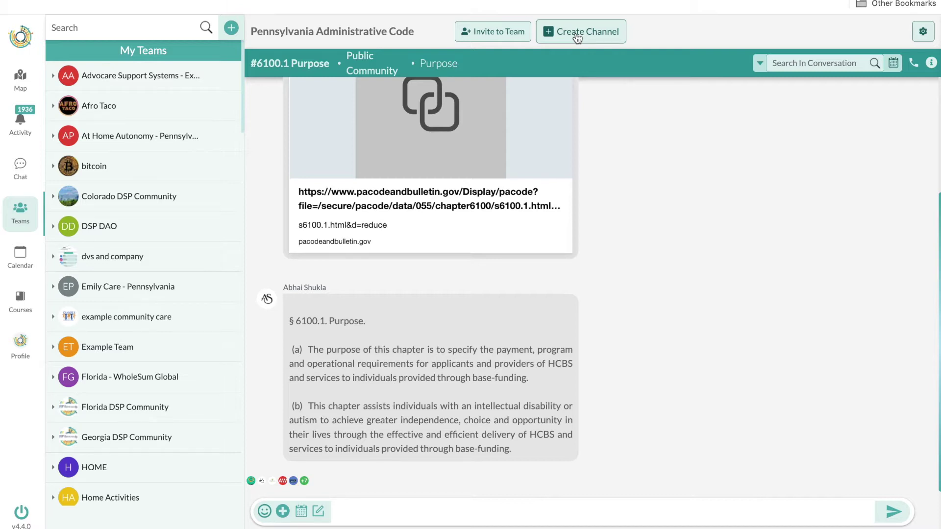
click(930, 62)
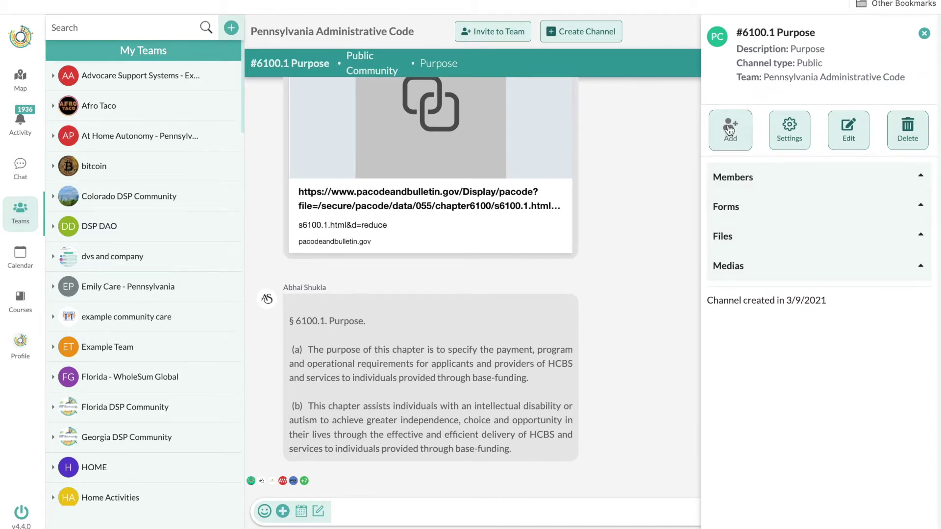
Step: Close the #6100.1 Purpose channel details panel to return to the conversation
click(924, 35)
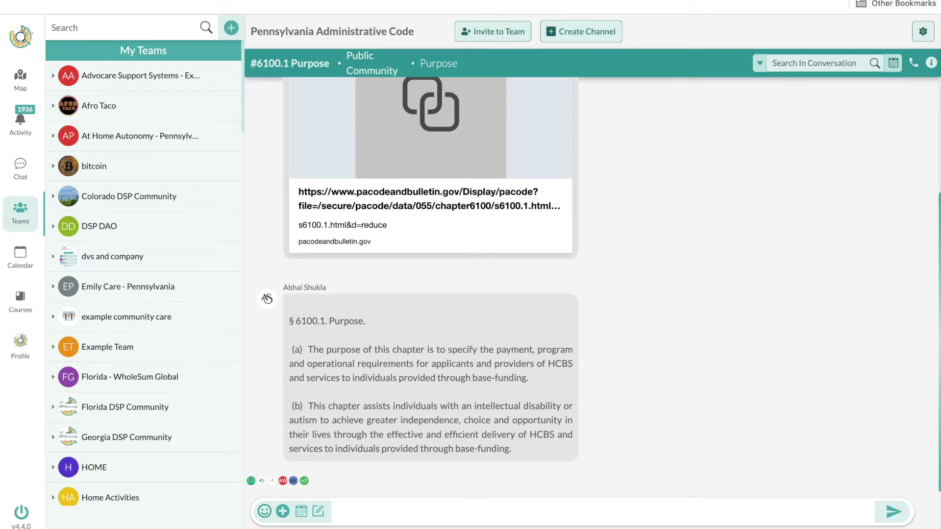
Step: Show the 6100.1 Purpose Channel Events calendar with August 2022's events, which are none
click(302, 512)
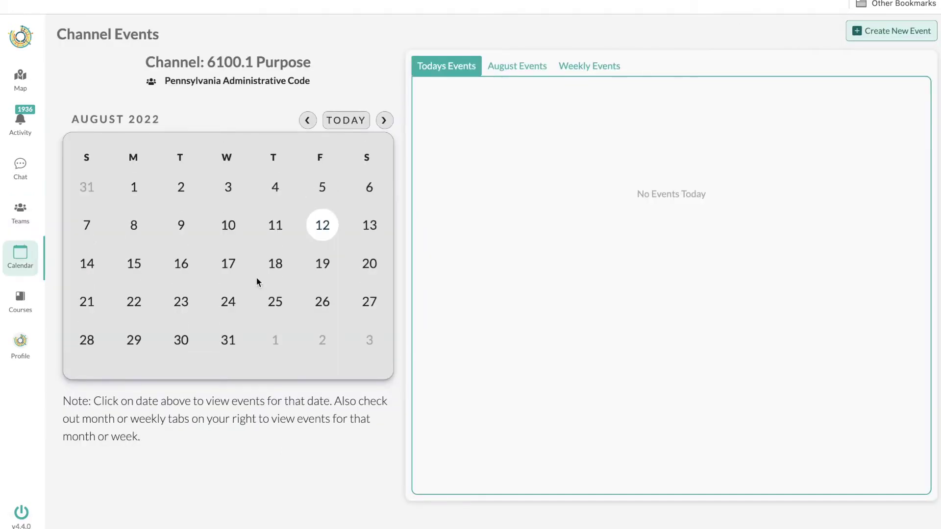
click(519, 69)
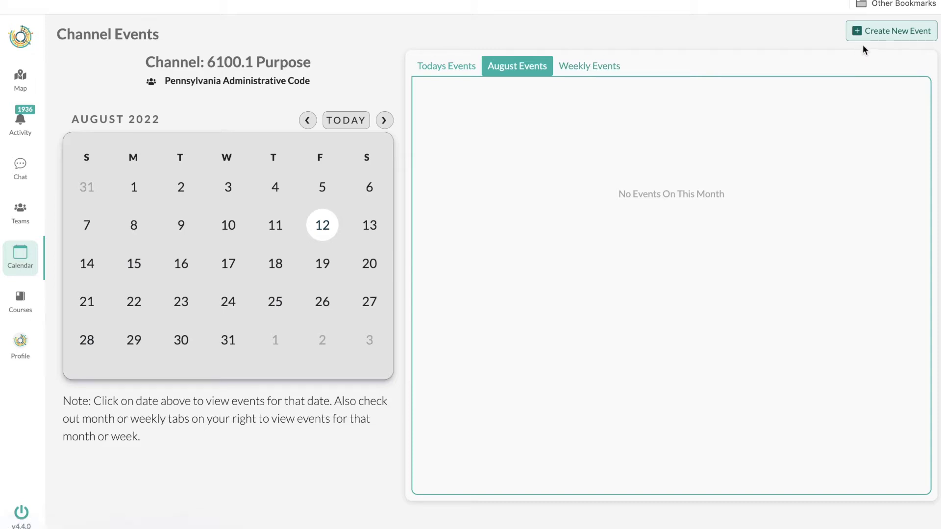
Step: Create a Grocery Shopping event, 6100.1 Purpose-Grocery Shopping, assigned to the Moderator
click(877, 32)
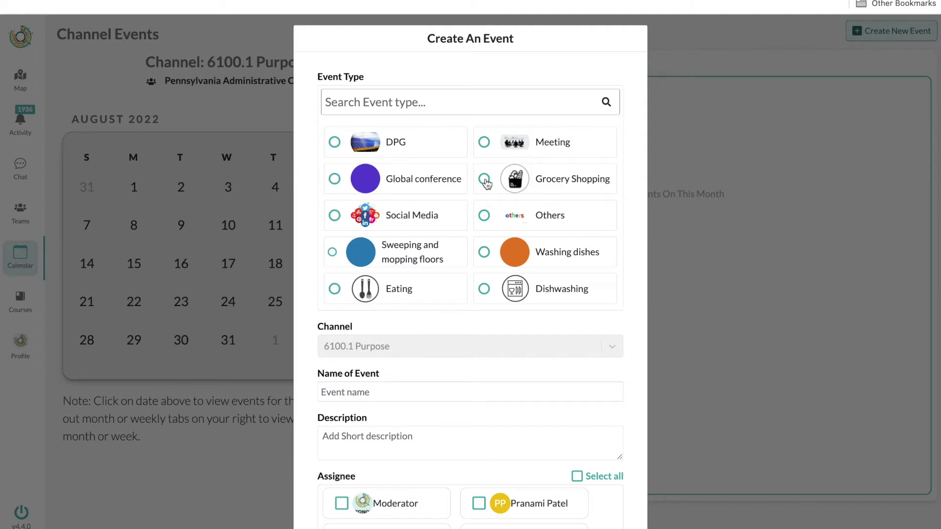
click(485, 180)
scroll(449, 267, down, 3)
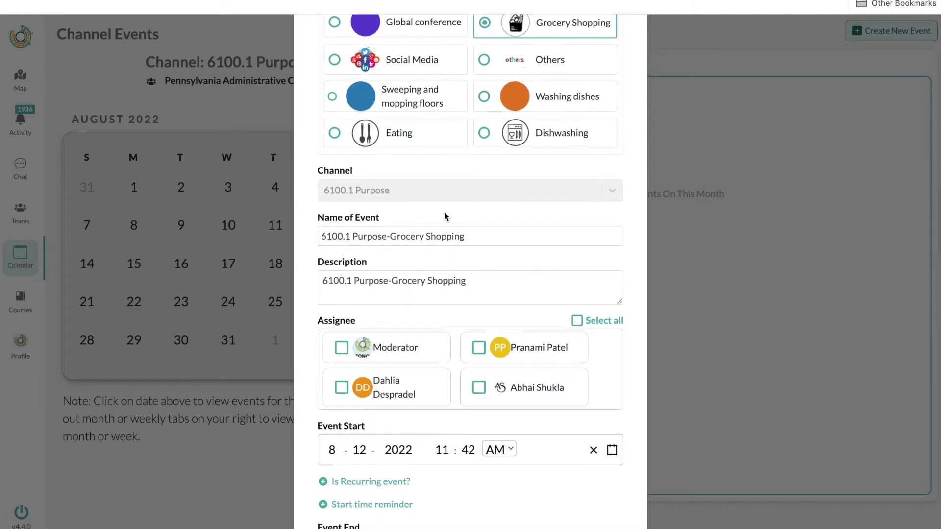
scroll(424, 237, down, 1)
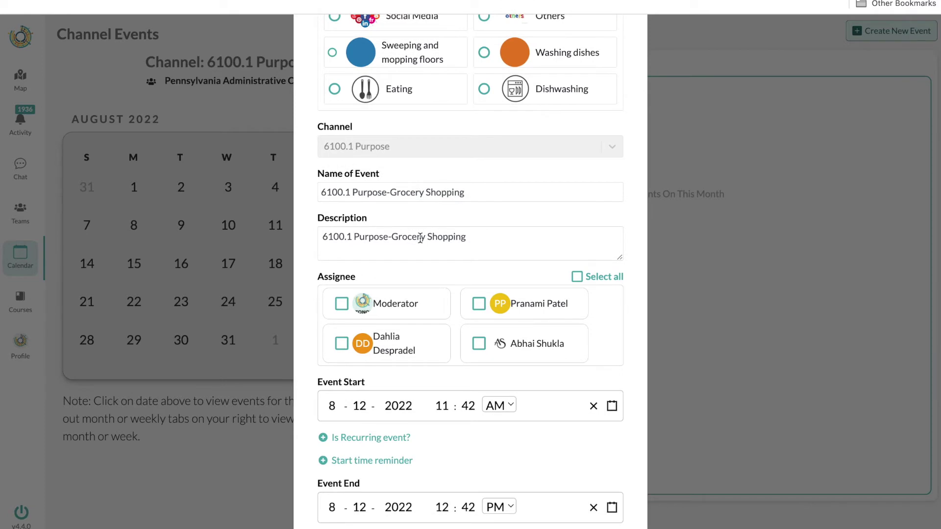
scroll(420, 239, down, 3)
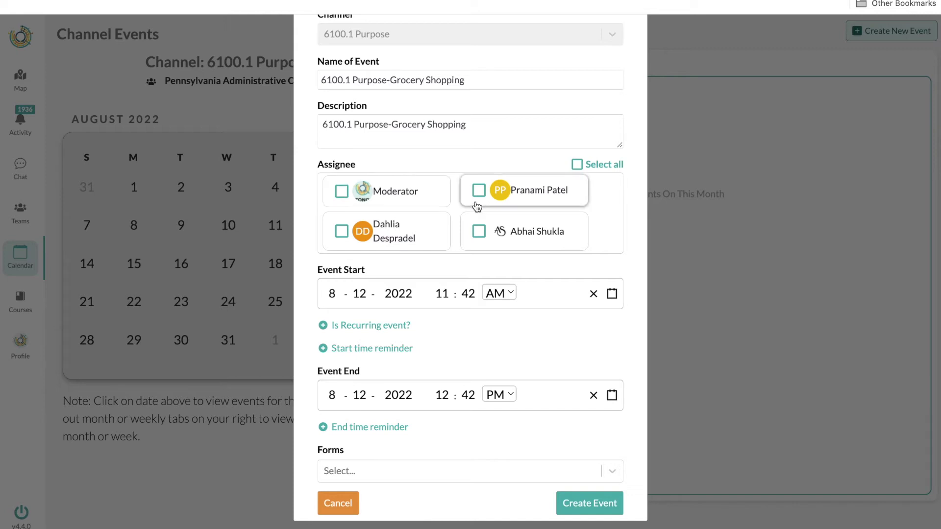
click(410, 198)
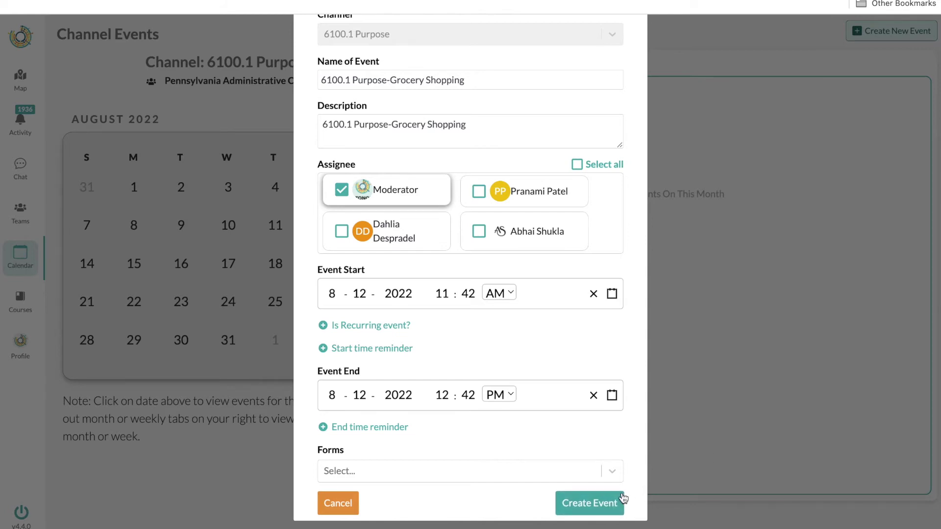
Step: Cancel the unsaved Grocery Shopping event, returning to the #6100.1 Purpose conversation
click(336, 511)
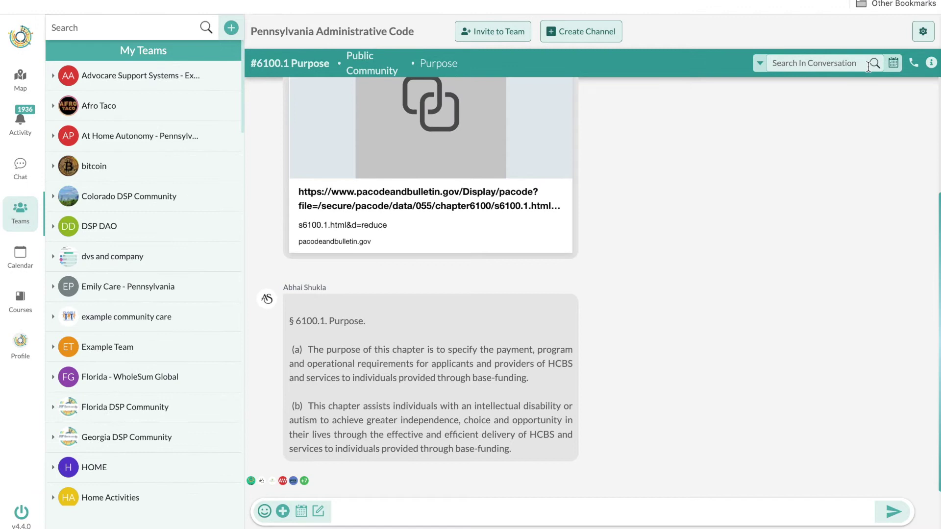
Step: Search teams for 'code' (10 results) and expand 2021 Philadelphia Code's channels
click(162, 25)
text(code)
key(Return)
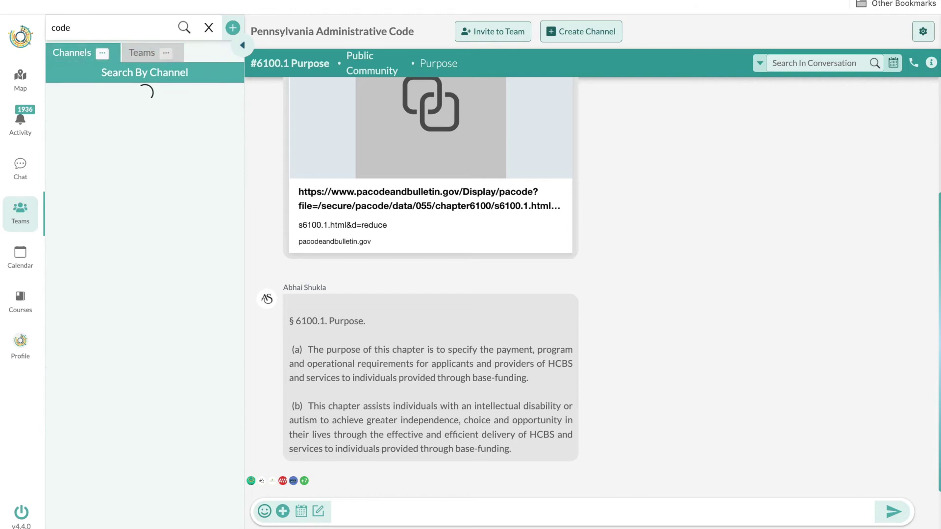
click(151, 60)
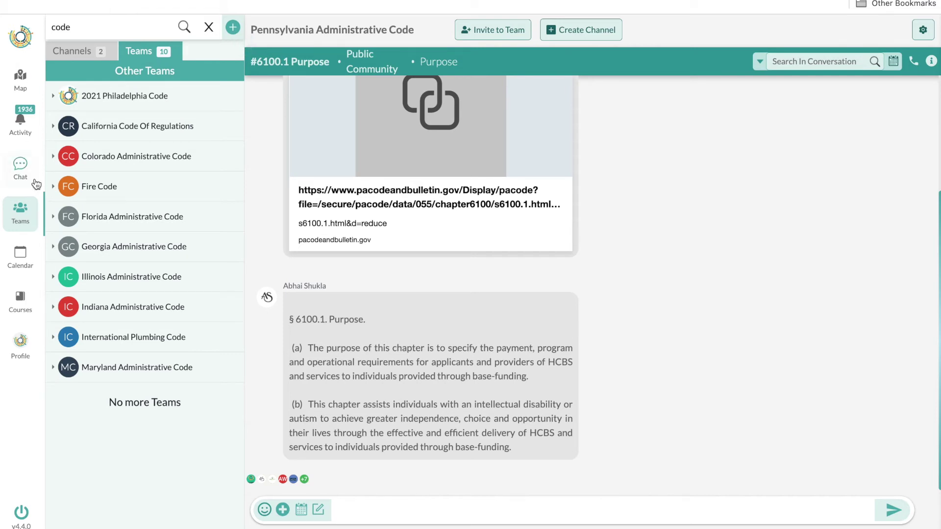
click(124, 107)
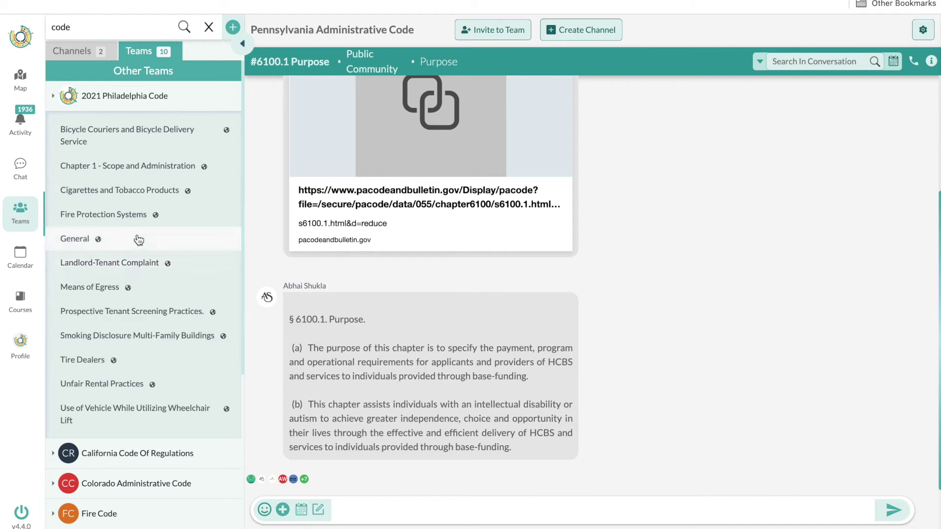
Step: Open the Landlord-Tenant Complaint channel and scroll through its § 9-806 and § 9-803 posts
click(105, 363)
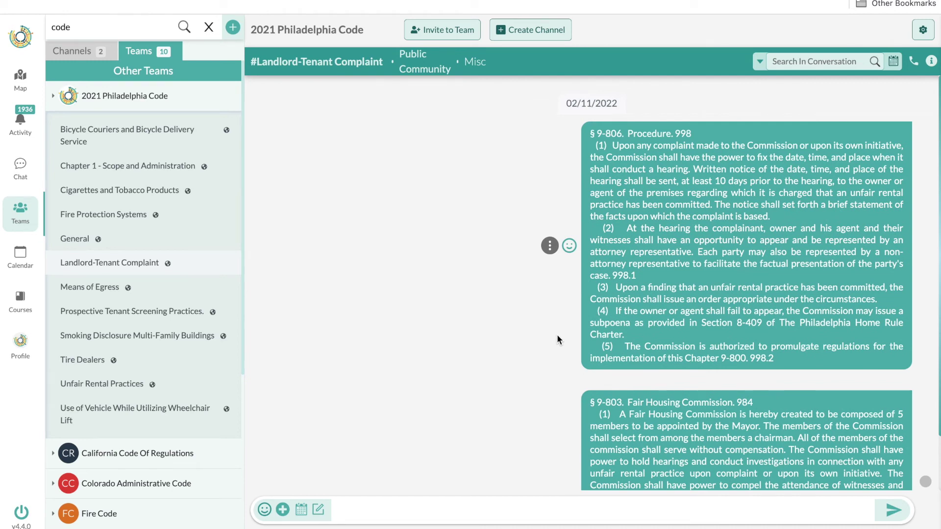
scroll(142, 381, down, 3)
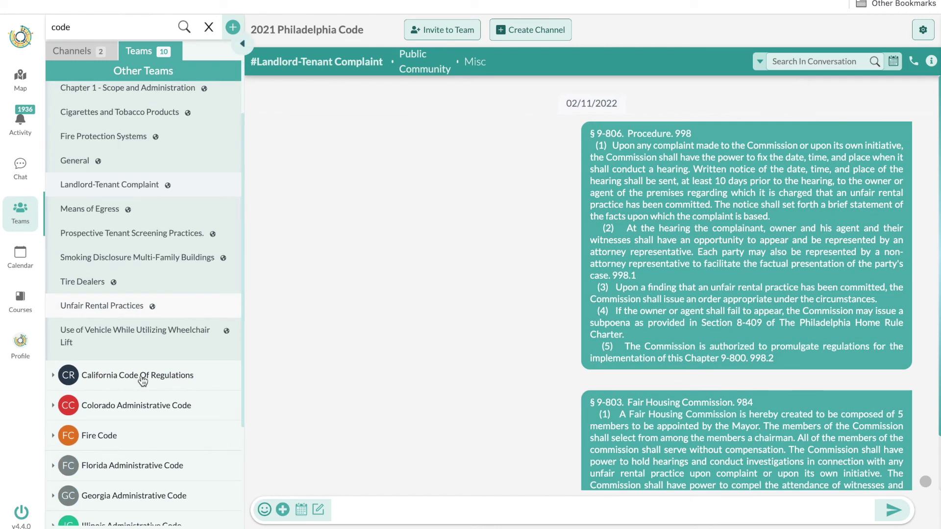
Step: Open the Unfair Rental Practices channel and scroll through subsections (13) to (15)
click(126, 308)
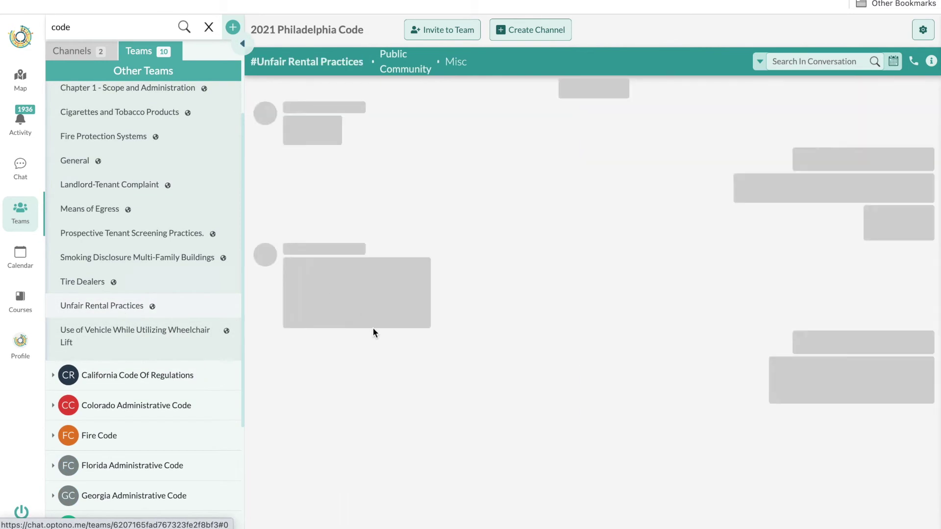
scroll(539, 343, up, 4)
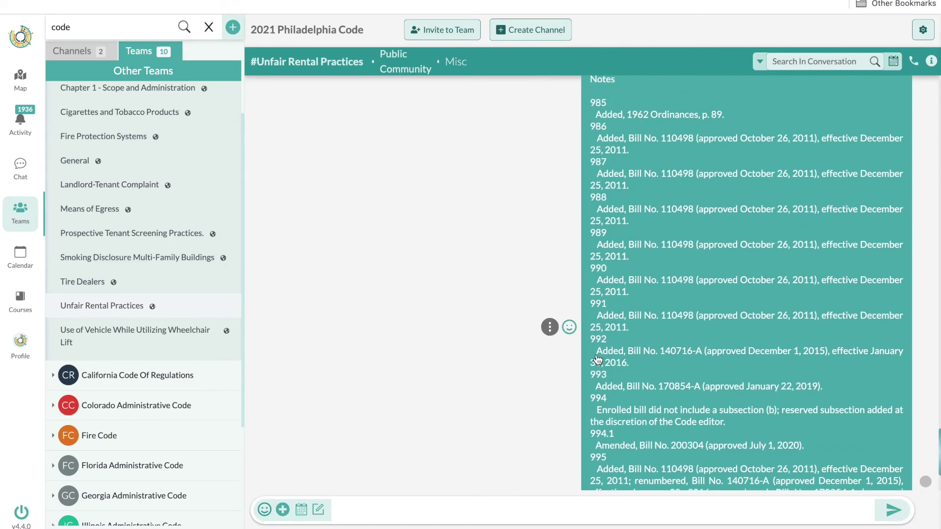
scroll(597, 360, up, 8)
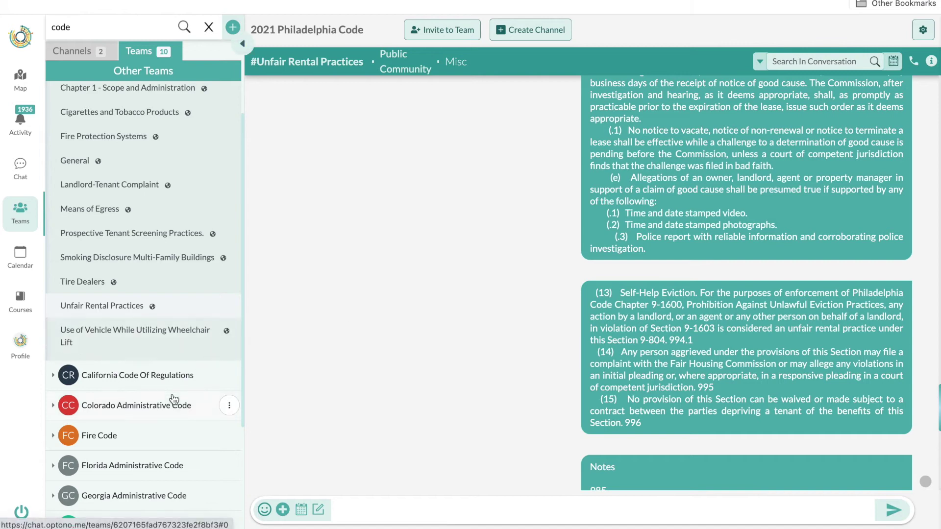
scroll(174, 399, down, 3)
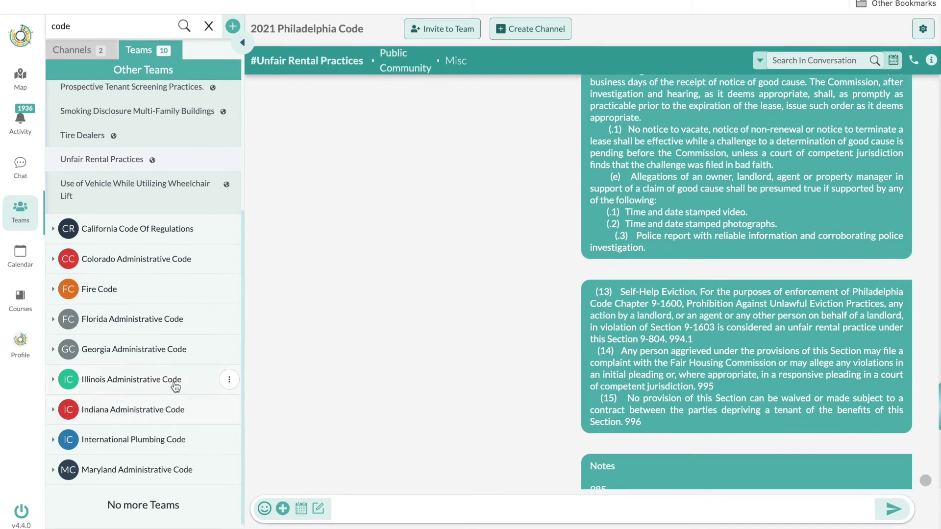
Step: Expand Florida Administrative Code to list channels like 5G-7.0035 and 65G-2.008
click(118, 321)
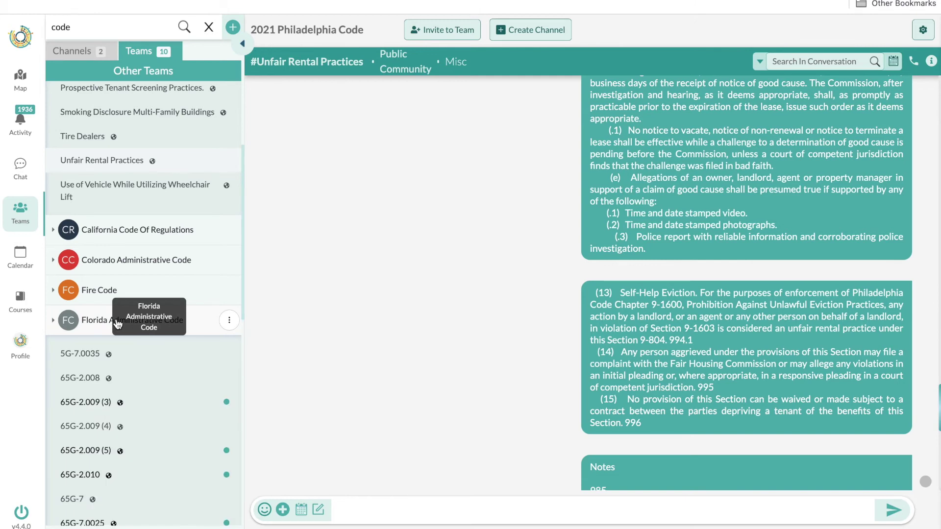
scroll(147, 395, down, 3)
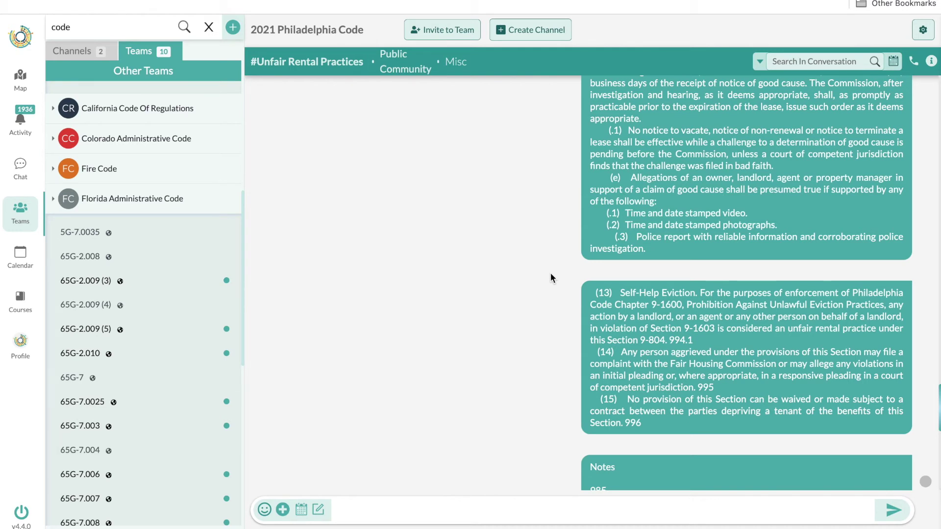
scroll(175, 371, down, 2)
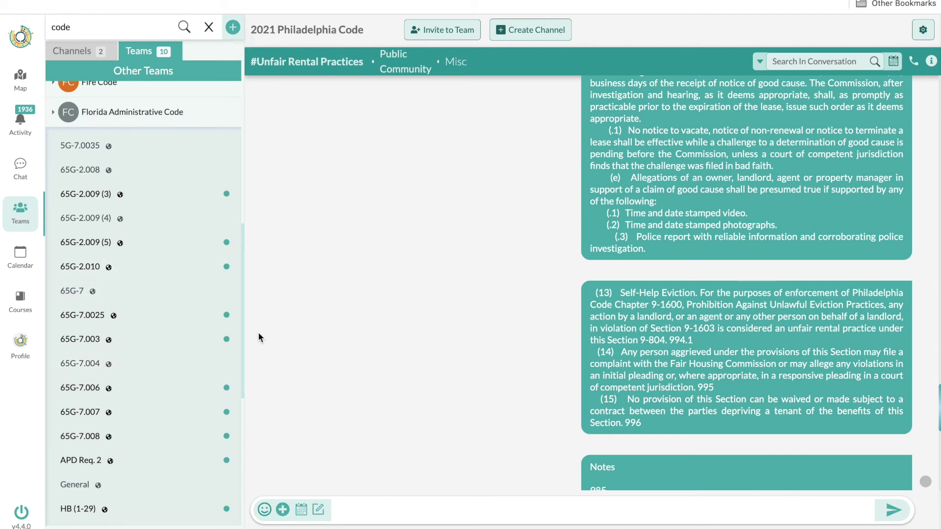
scroll(128, 337, down, 3)
scroll(129, 338, up, 3)
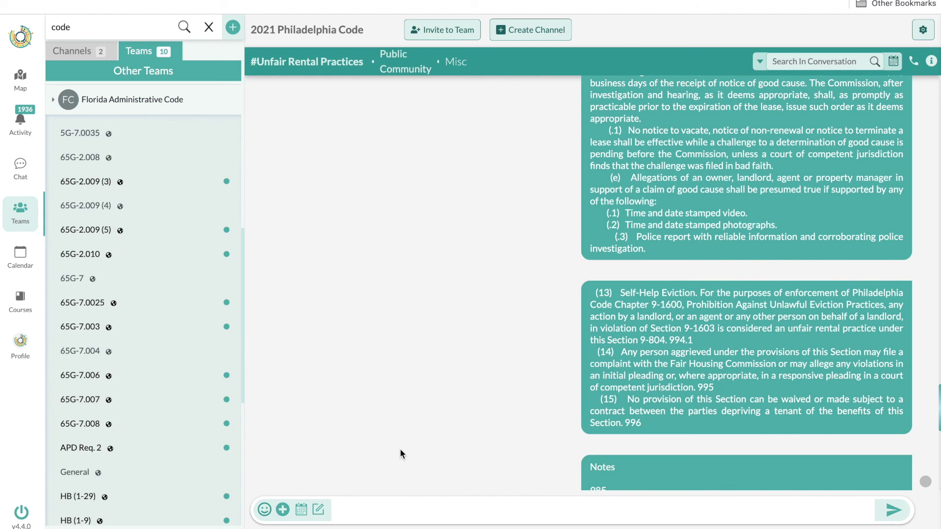
Step: Collapse Florida, open Fire Code's empty General channel, and expand Indiana Administrative Code
scroll(116, 298, up, 5)
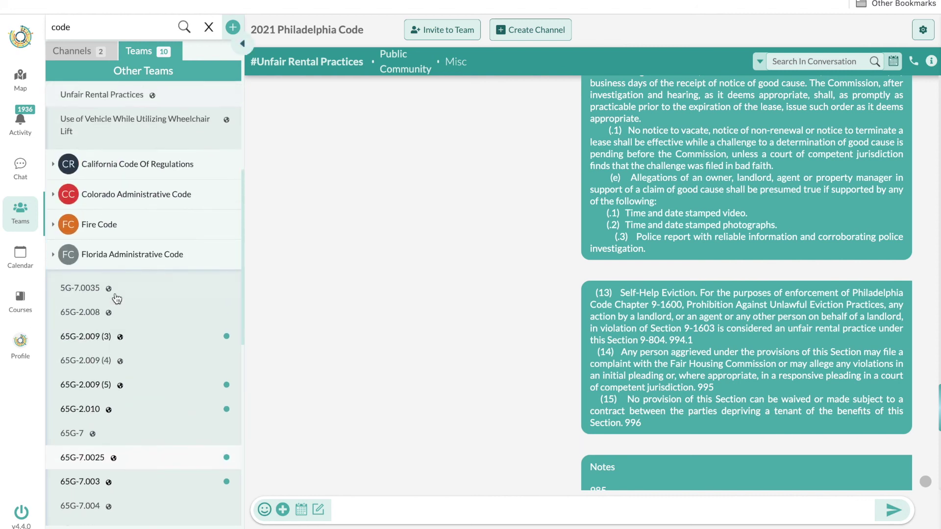
scroll(116, 297, down, 6)
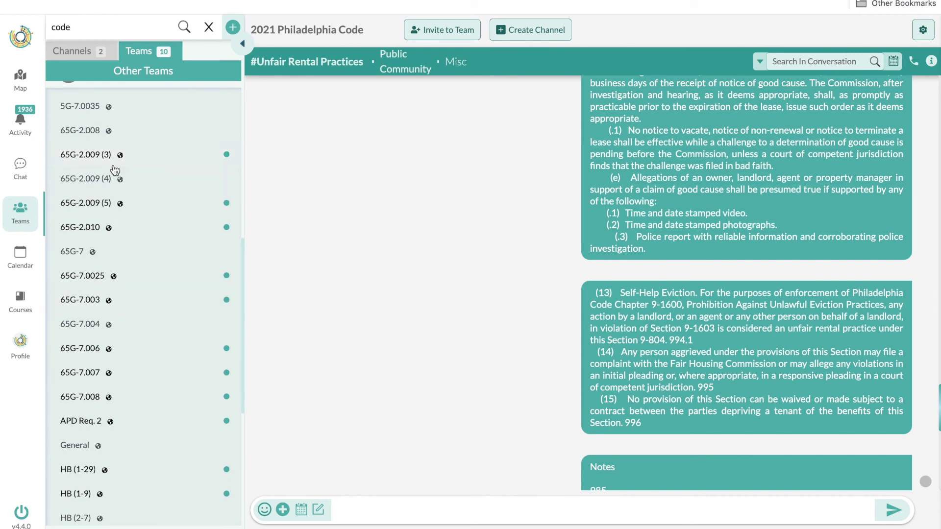
scroll(113, 161, up, 2)
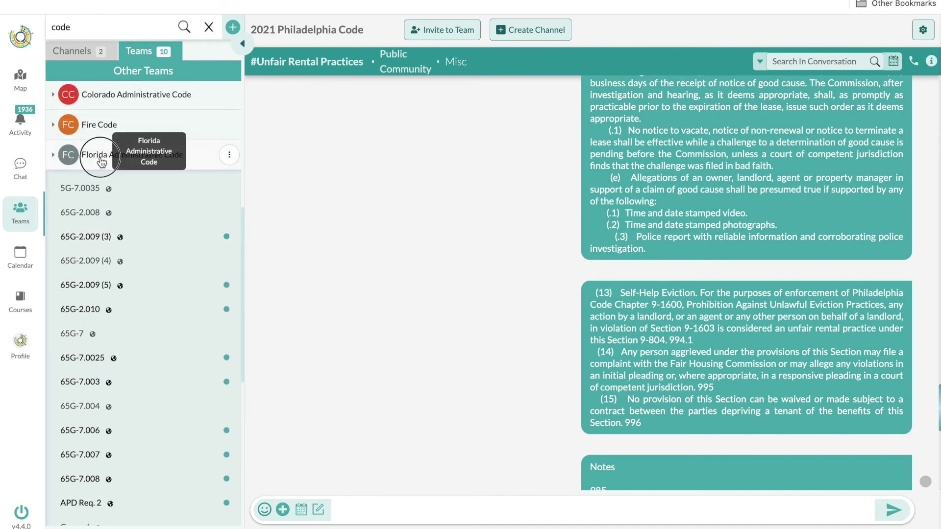
click(100, 158)
click(100, 290)
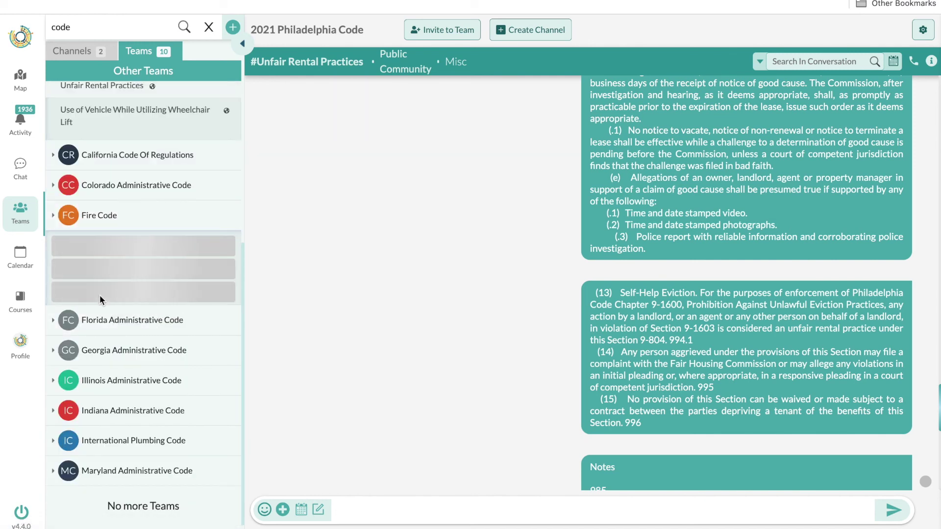
click(98, 290)
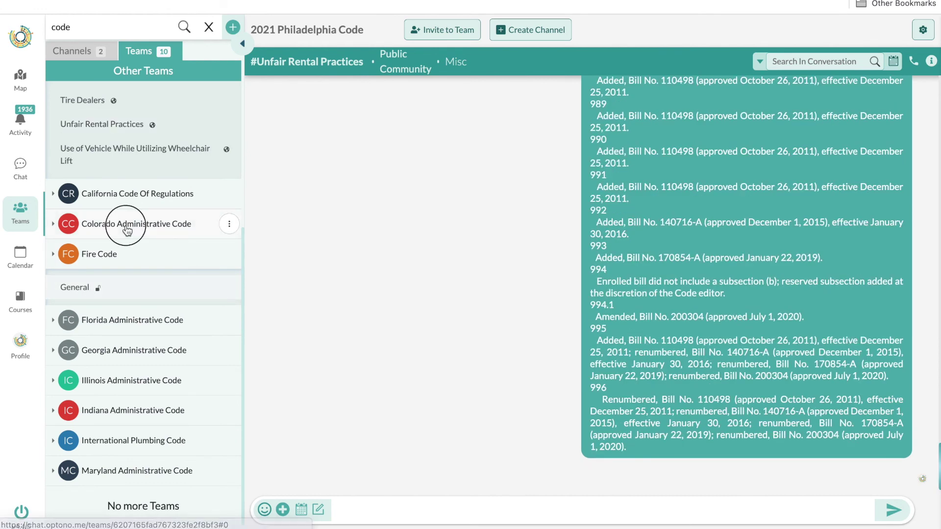
click(126, 226)
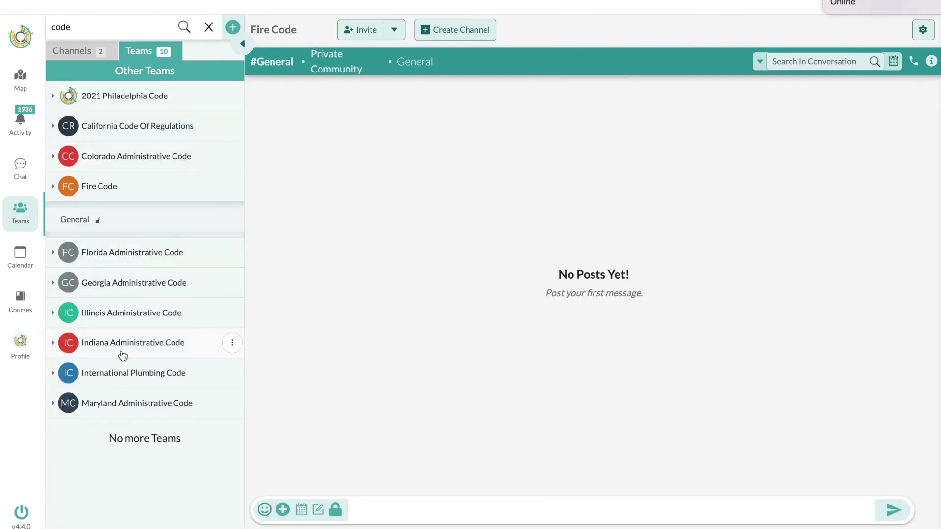
click(121, 346)
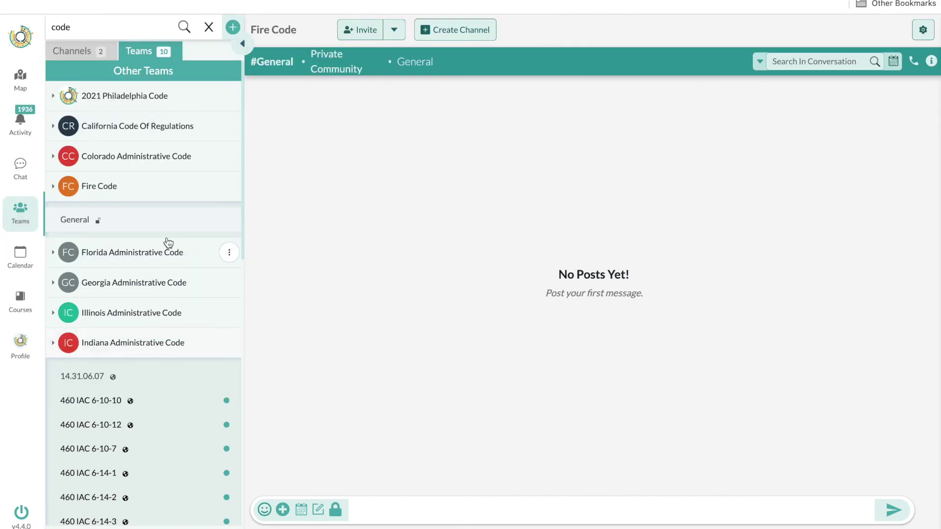
scroll(159, 448, down, 3)
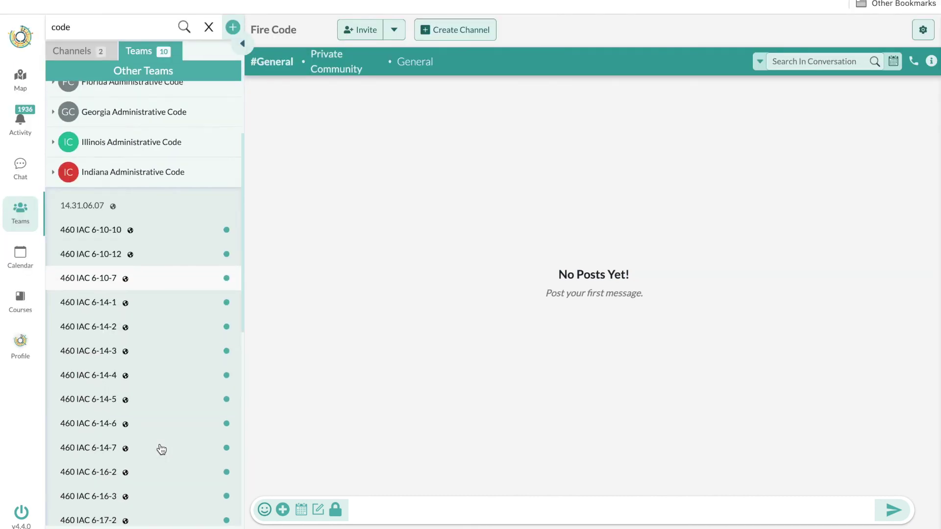